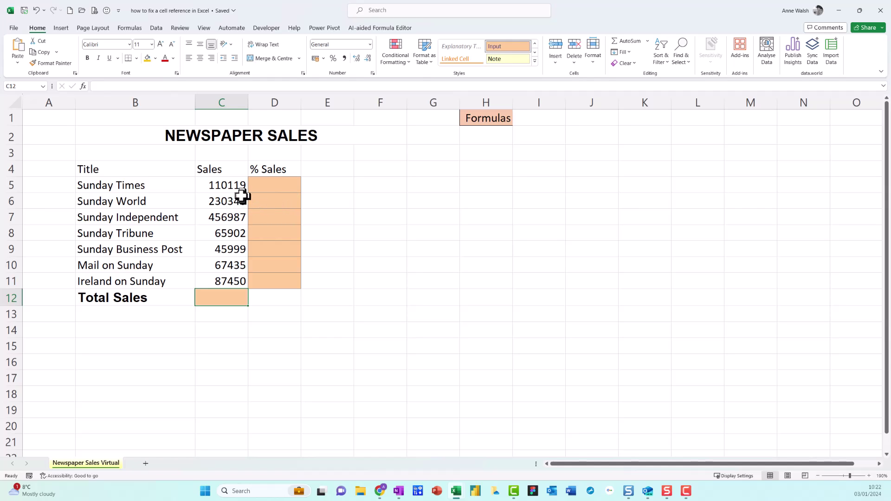
# Step: Use AutoSum to put =SUM(C5:C11) in C12, showing a total of 1064232
pyautogui.moveTo(188, 178)
pyautogui.mouseDown()
pyautogui.moveTo(116, 191)
pyautogui.moveTo(219, 248)
pyautogui.moveTo(195, 170)
pyautogui.mouseUp()
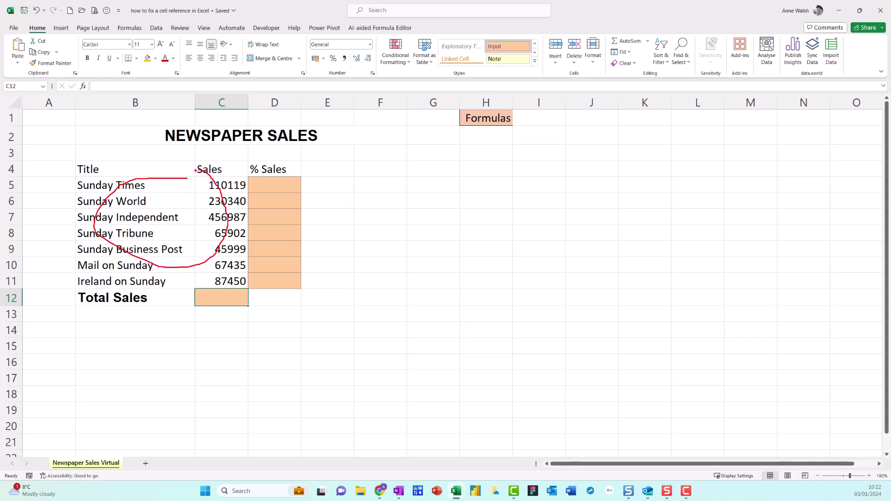
pyautogui.press('Escape')
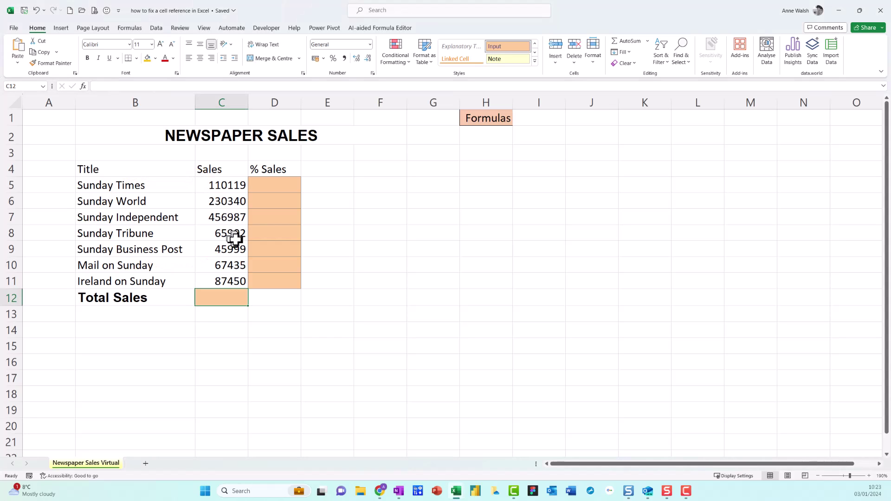
pyautogui.click(283, 187)
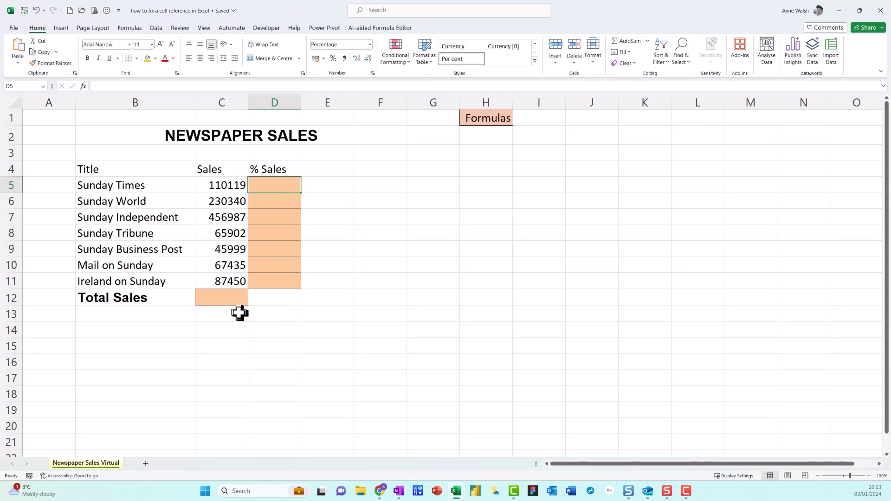
pyautogui.click(220, 301)
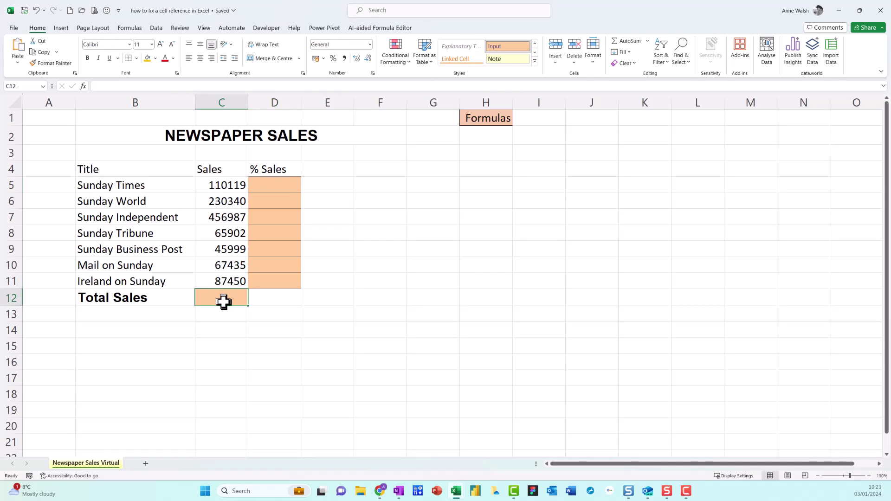
pyautogui.moveTo(222, 295); pyautogui.dragTo(561, 82)
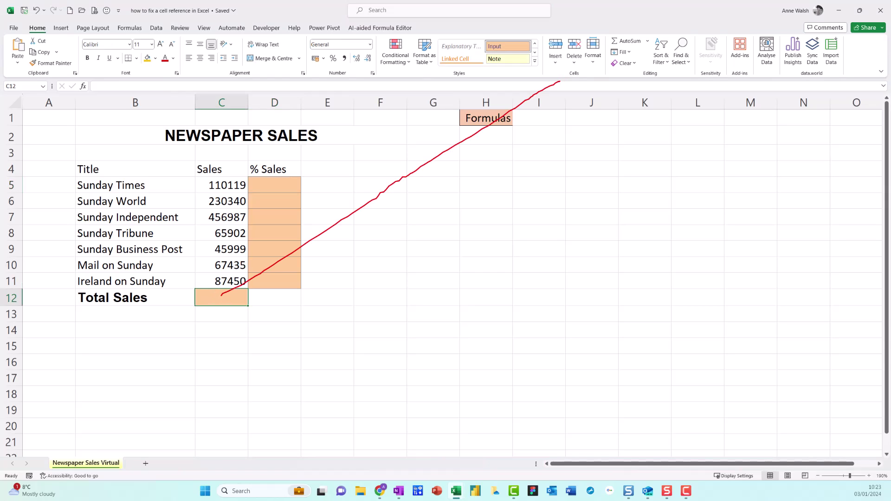
pyautogui.moveTo(676, 28)
pyautogui.mouseDown()
pyautogui.moveTo(582, 46)
pyautogui.moveTo(645, 13)
pyautogui.mouseUp()
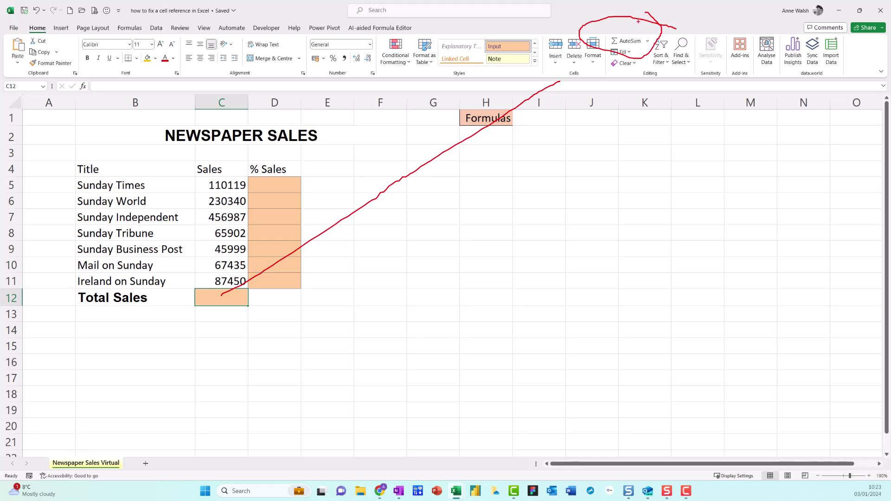
pyautogui.press('Escape')
pyautogui.click(620, 43)
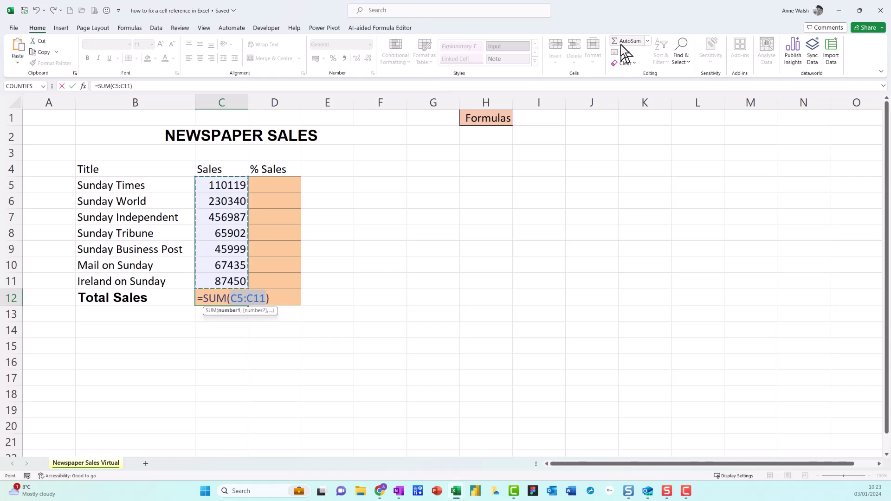
pyautogui.press('Return')
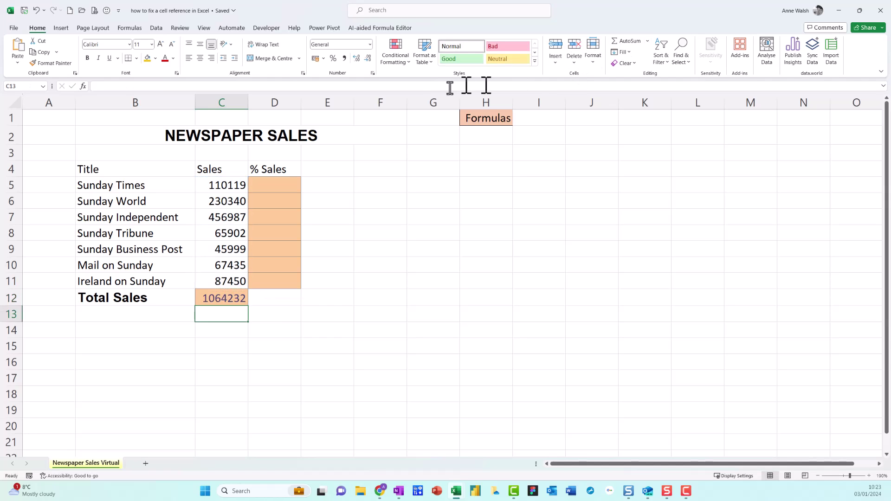
# Step: Enter =C5/C12 in D5 to show 10%, then fill it down to D11
pyautogui.click(284, 186)
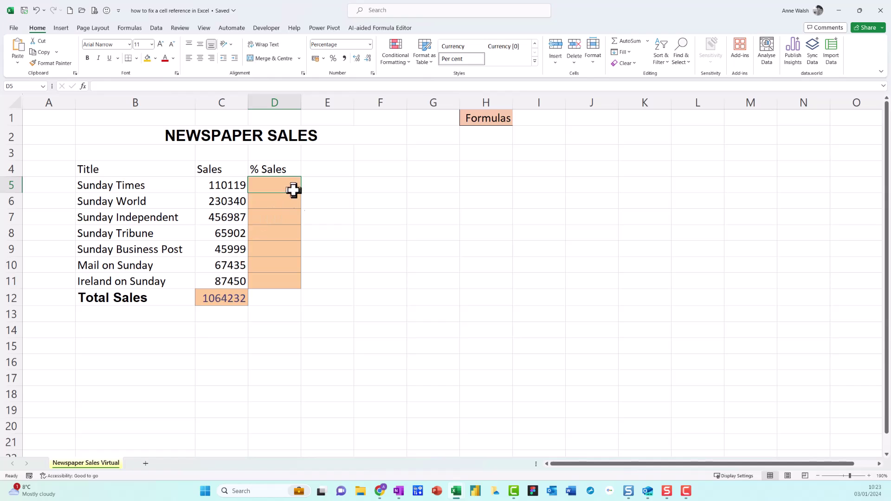
pyautogui.write('=')
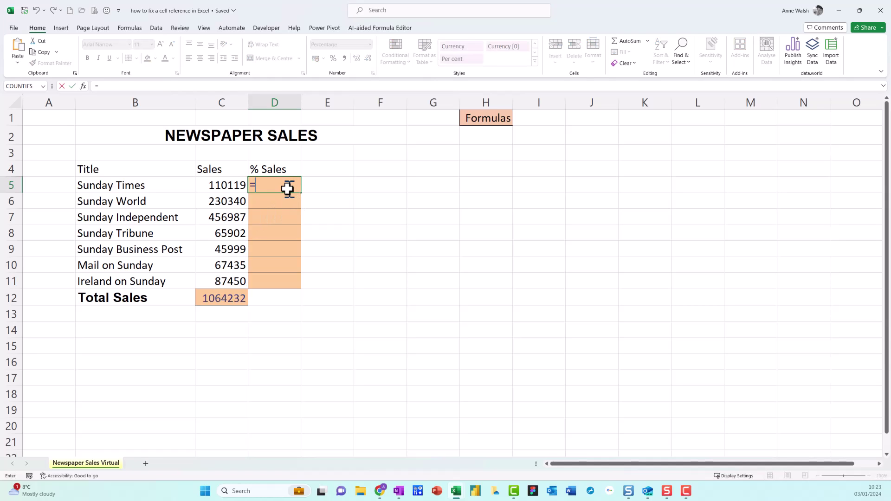
pyautogui.click(233, 187)
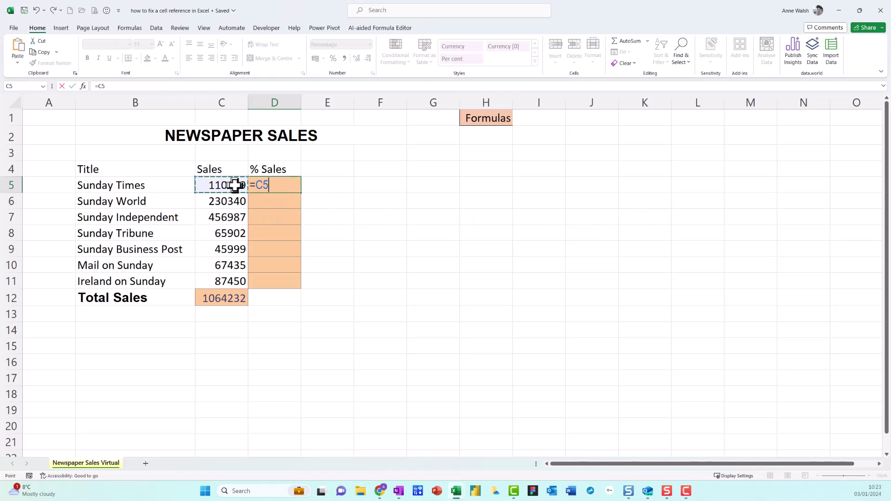
pyautogui.write('/')
pyautogui.click(230, 301)
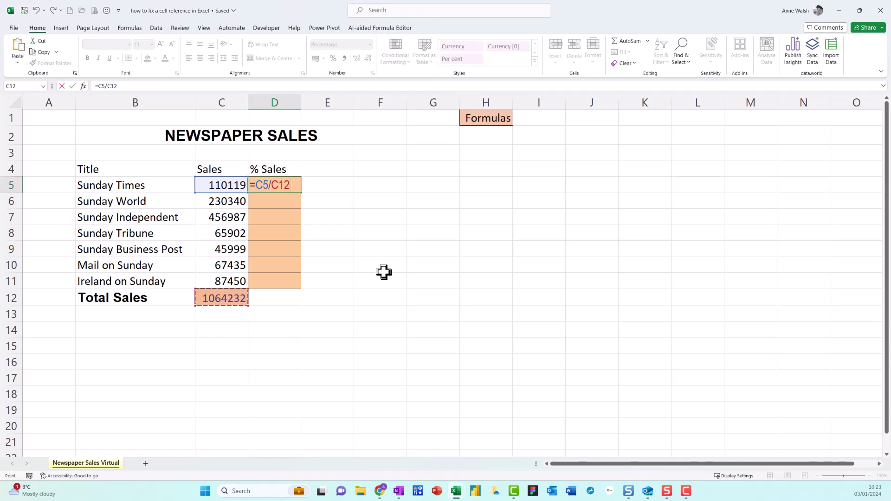
pyautogui.press('Return')
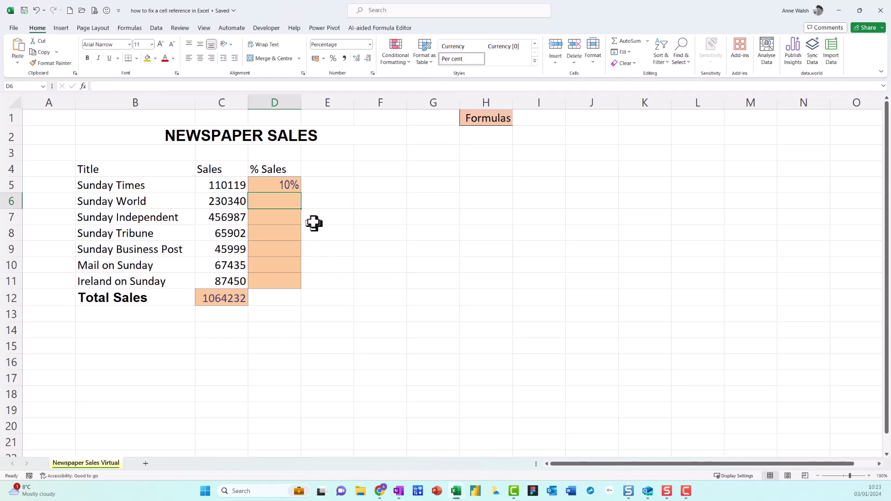
pyautogui.click(291, 185)
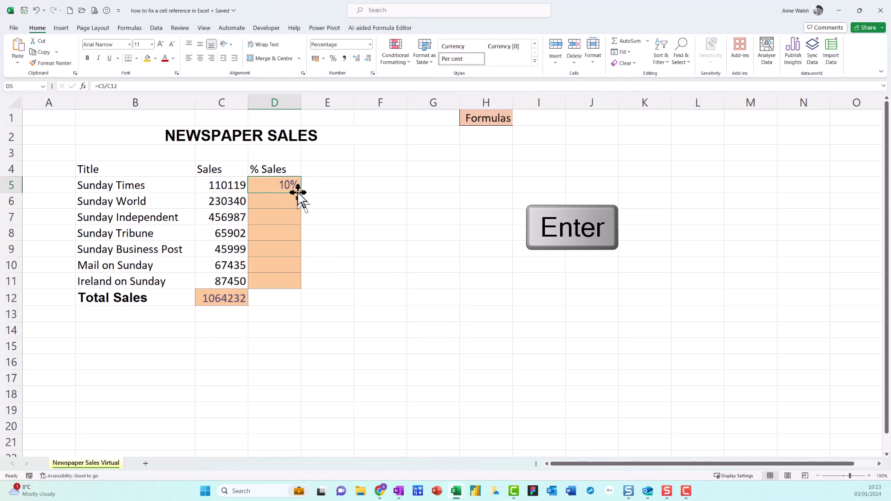
pyautogui.moveTo(303, 194); pyautogui.dragTo(305, 289)
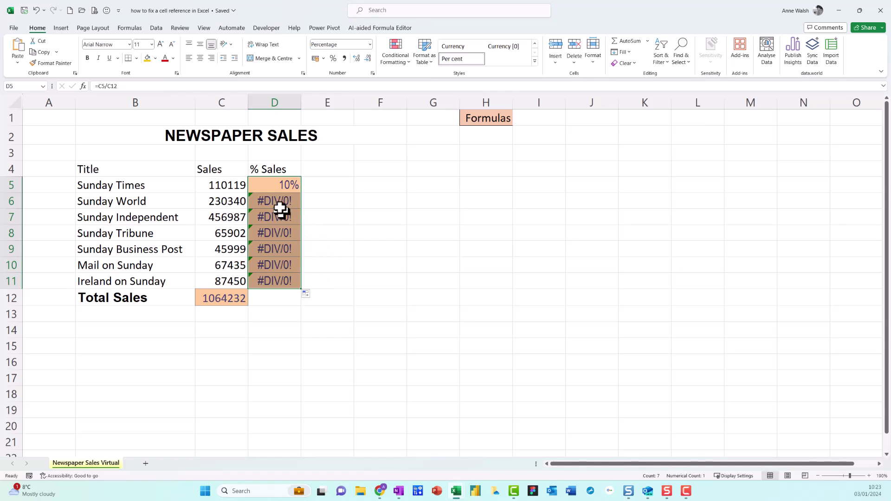
# Step: Inspect the D5 and D6 formulas, finding D6 divides by empty C13, then select D5:D11
pyautogui.moveTo(274, 191); pyautogui.dragTo(270, 185)
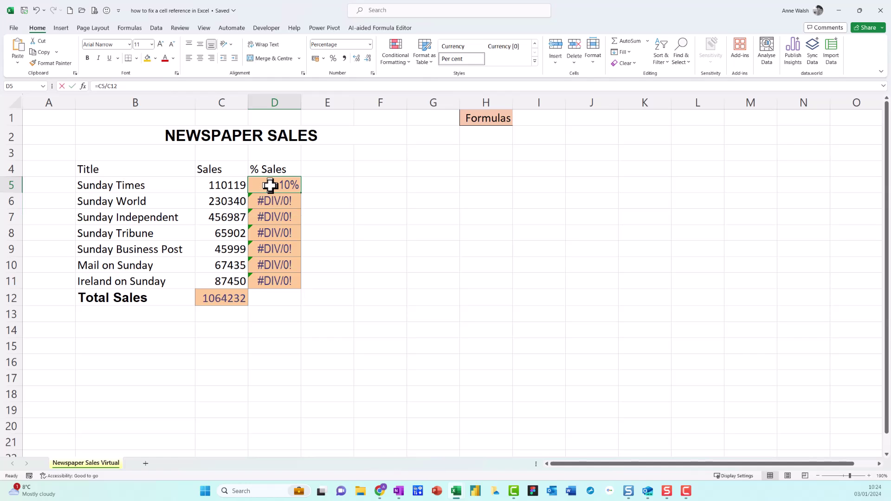
pyautogui.doubleClick(270, 186)
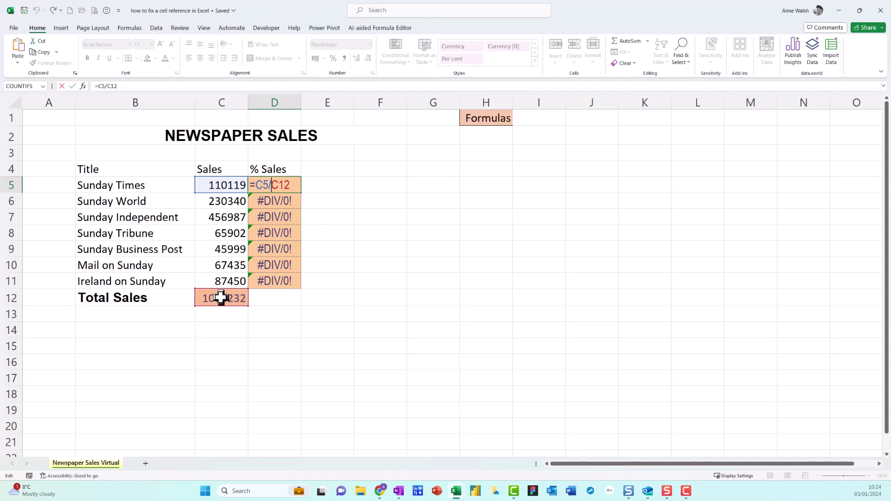
pyautogui.press('Return')
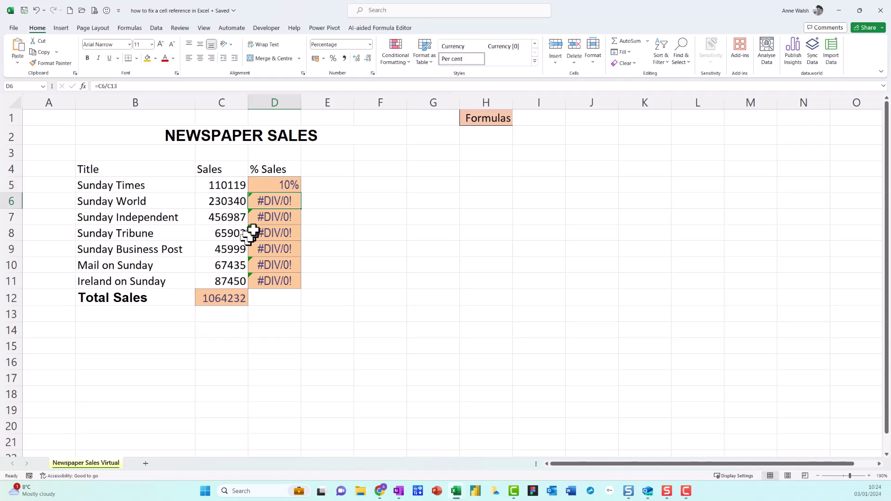
pyautogui.doubleClick(274, 199)
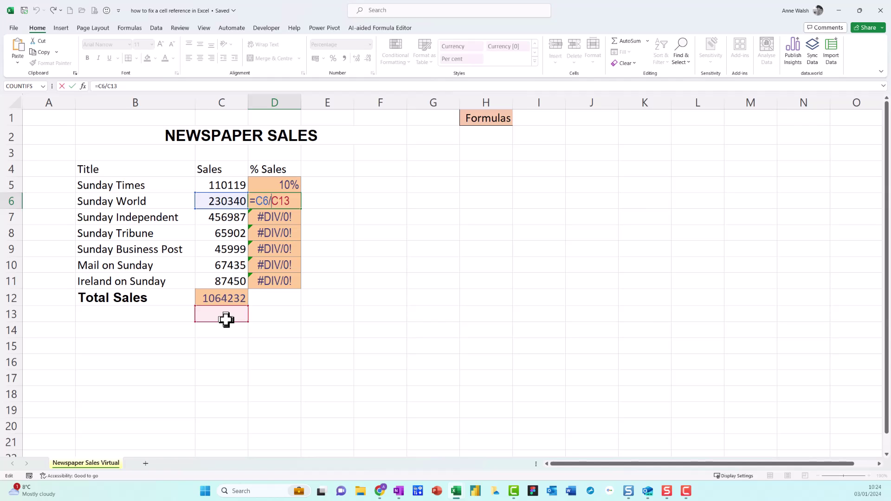
pyautogui.press('Return')
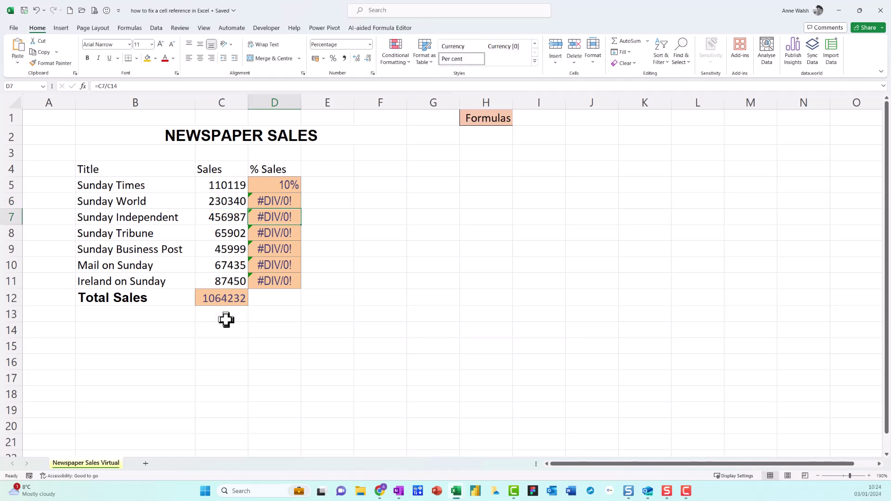
pyautogui.moveTo(289, 185); pyautogui.dragTo(280, 281)
# Step: Clear D5:D11 and re-enter D5 as =C5/$C$12 with an absolute Total Sales reference
pyautogui.press('Delete')
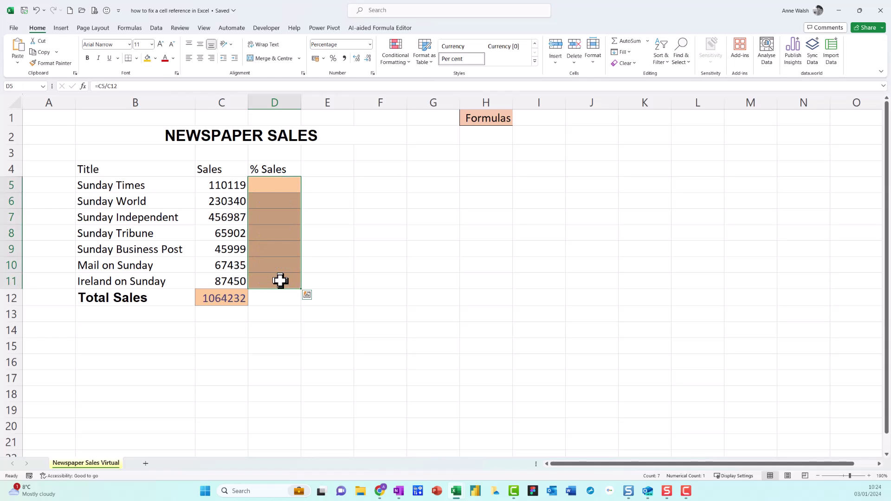
pyautogui.click(290, 185)
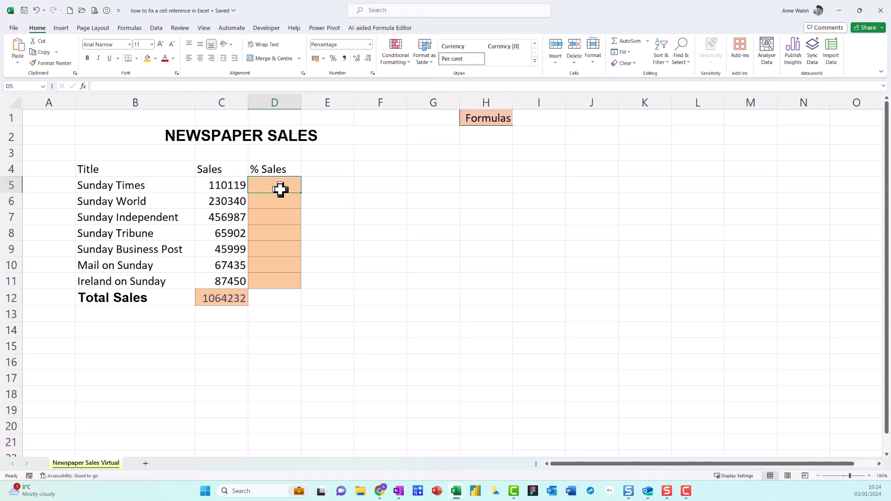
pyautogui.write('=')
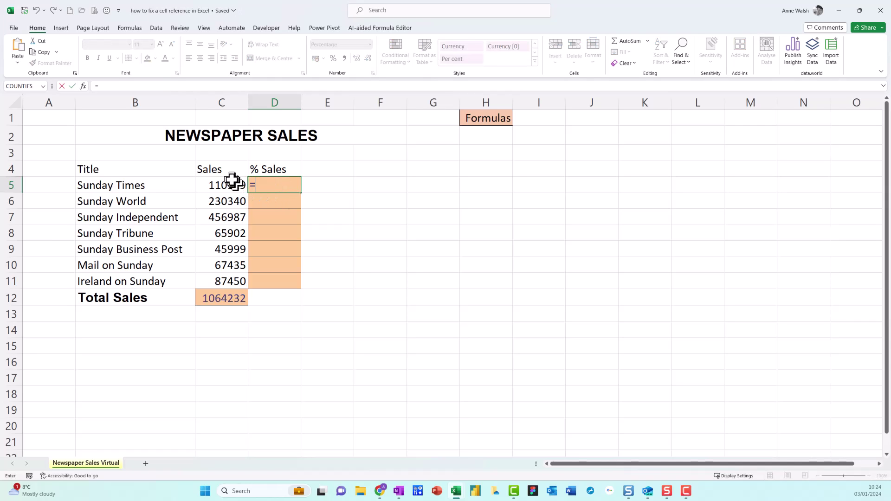
pyautogui.click(232, 182)
pyautogui.write('/')
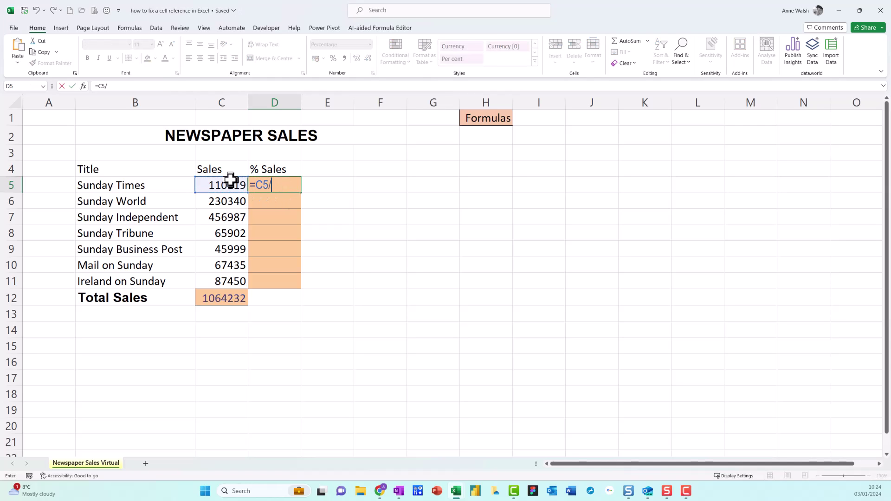
pyautogui.click(230, 298)
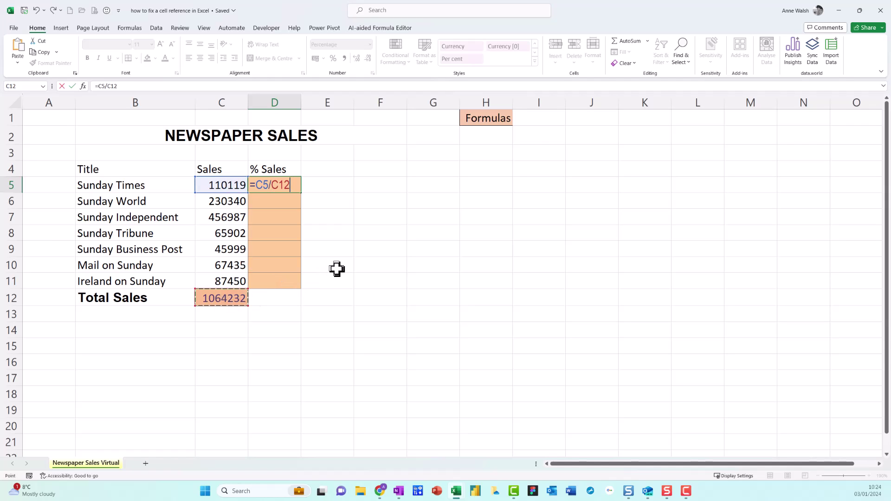
pyautogui.press('F4')
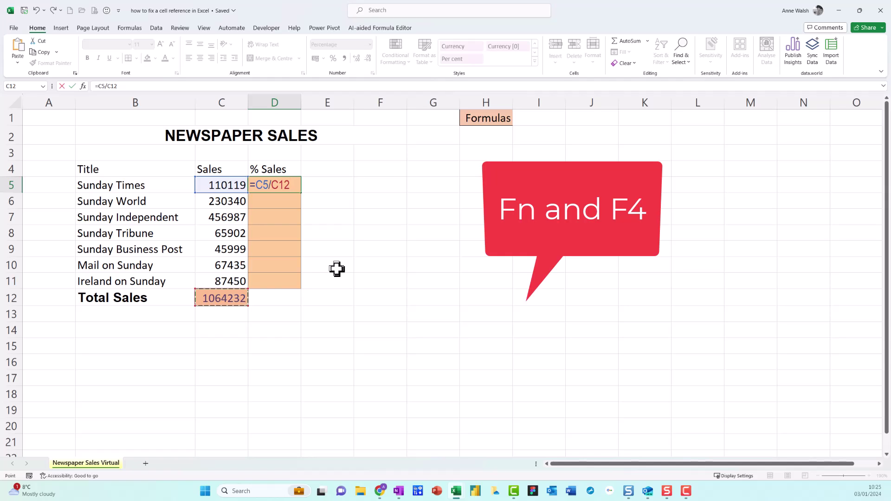
pyautogui.press('F4')
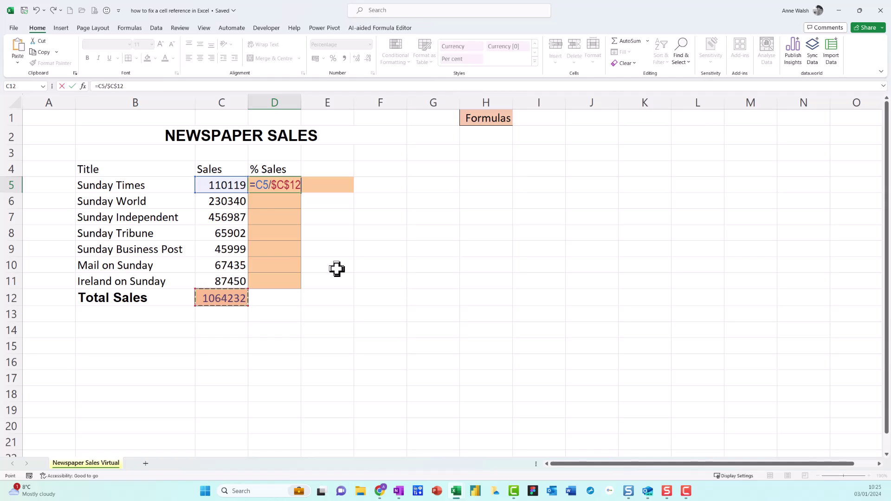
pyautogui.moveTo(281, 178)
pyautogui.mouseDown()
pyautogui.moveTo(284, 190)
pyautogui.moveTo(288, 175)
pyautogui.moveTo(271, 168)
pyautogui.moveTo(282, 176)
pyautogui.mouseUp()
pyautogui.press('Escape')
pyautogui.press('Return')
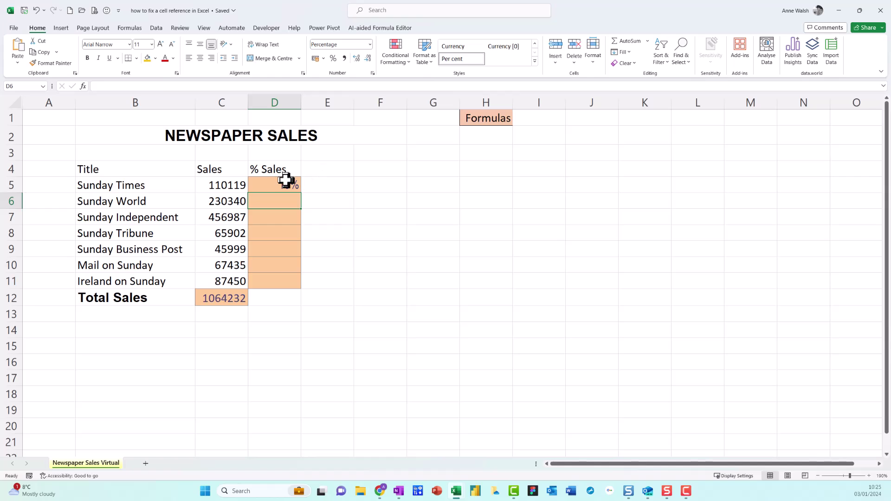
# Step: Fill D5's formula down to D11 and confirm that D5 and D6 both divide by $C$12
pyautogui.click(286, 182)
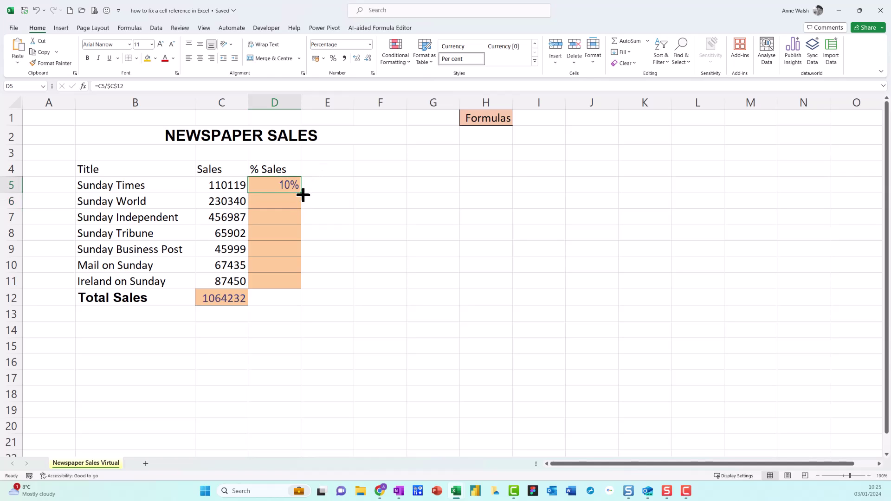
pyautogui.doubleClick(301, 193)
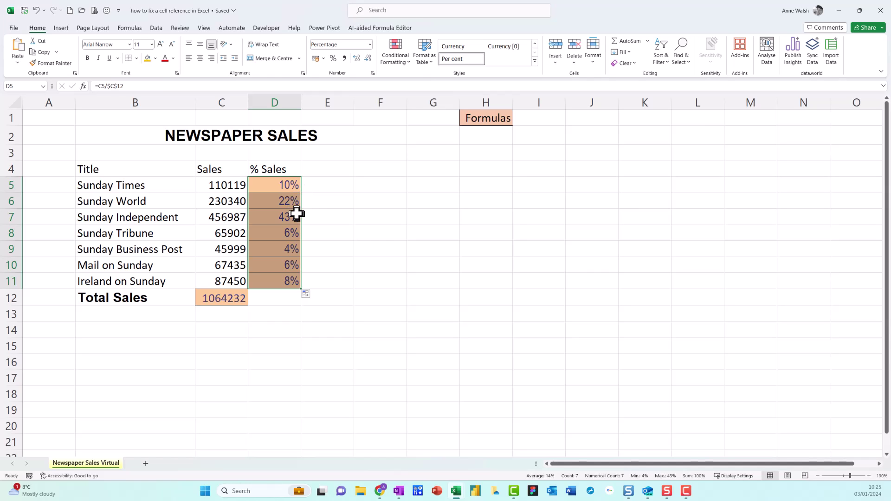
pyautogui.doubleClick(278, 186)
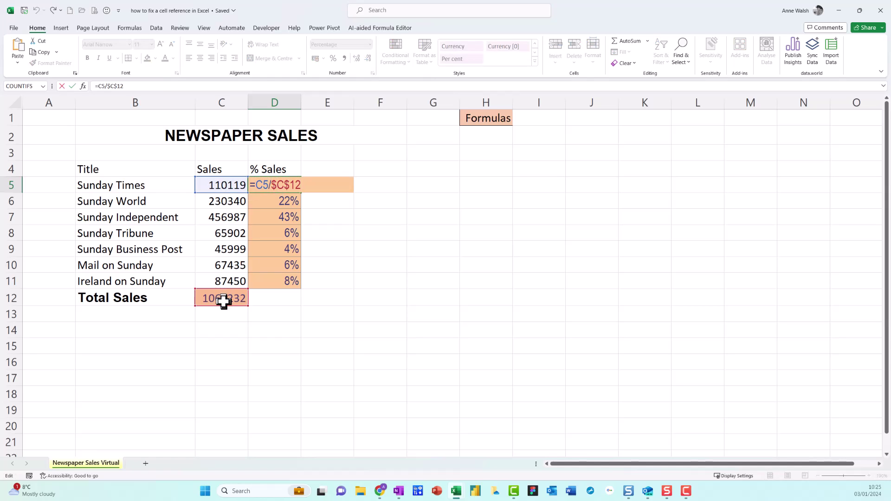
pyautogui.press('Return')
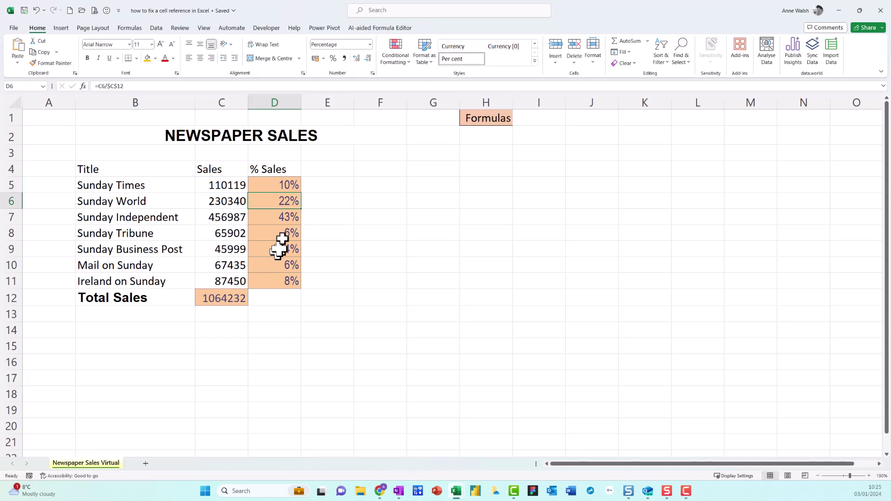
pyautogui.doubleClick(282, 204)
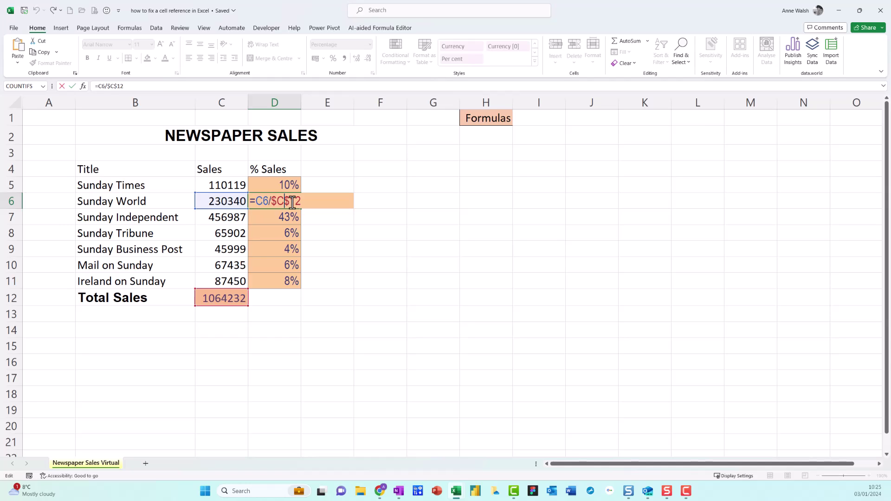
pyautogui.press('Return')
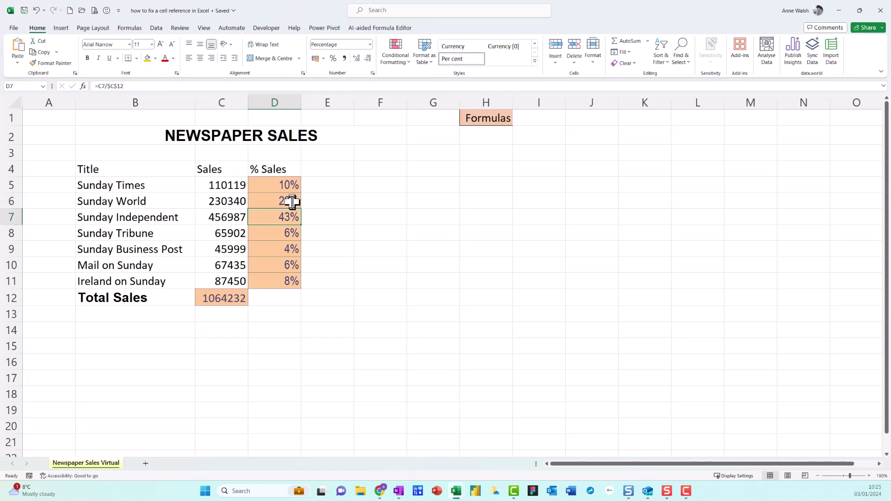